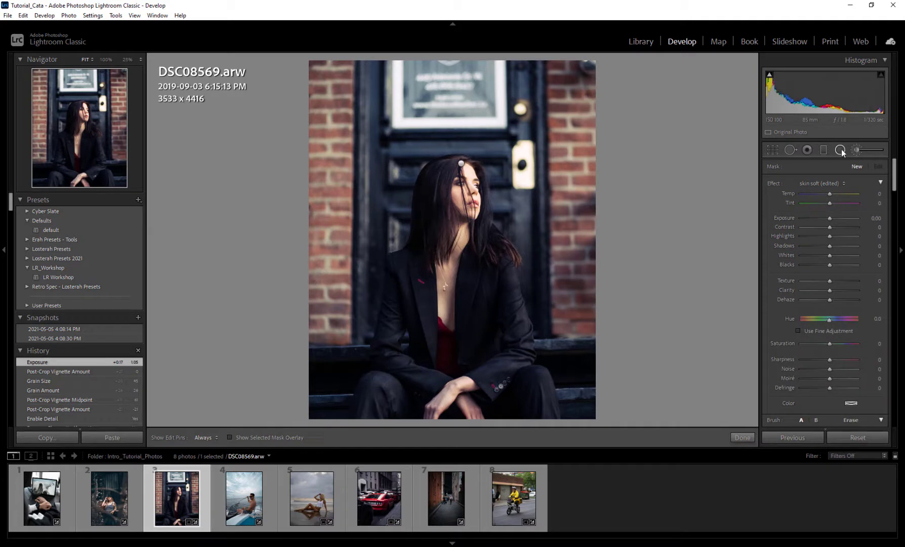
# Paint an Adjustment Brush stroke with the Temp effect on the brick wall beside the door in the woman's photo
pyautogui.click(840, 149)
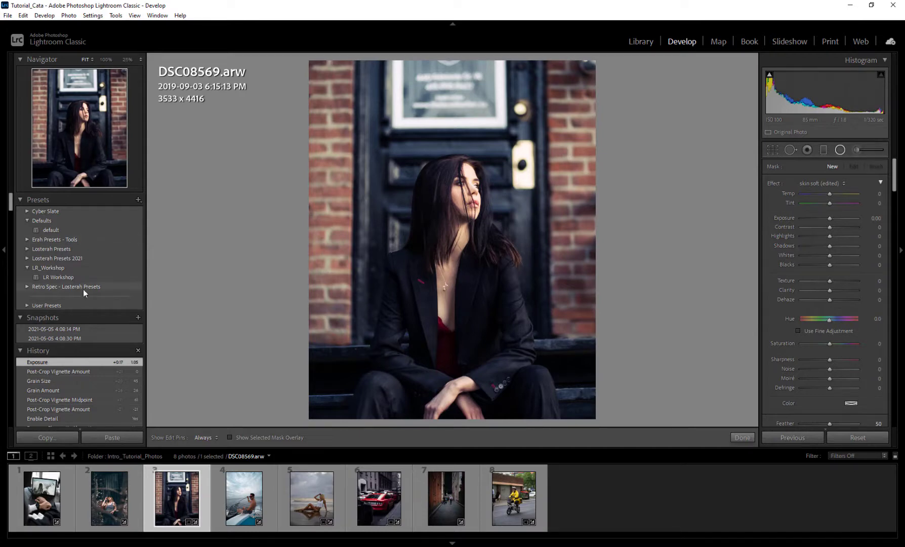
pyautogui.click(860, 149)
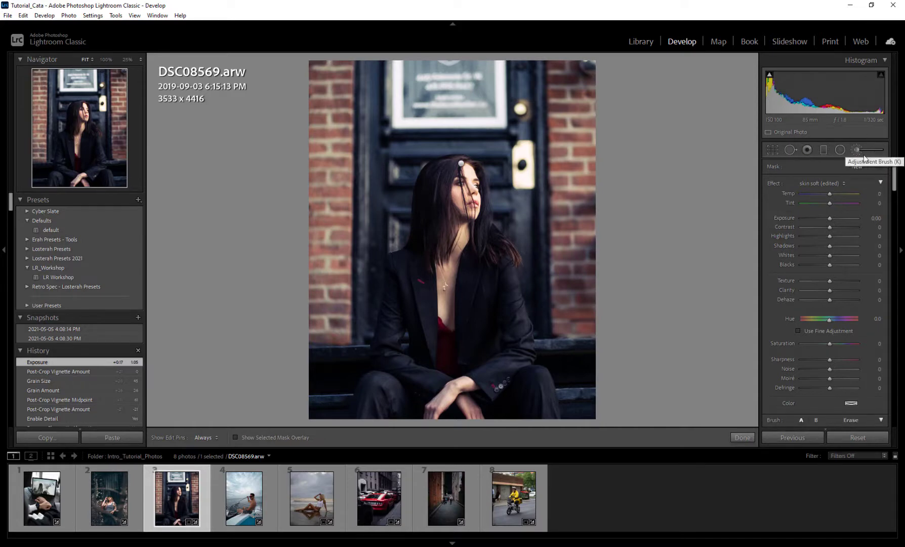
pyautogui.click(829, 183)
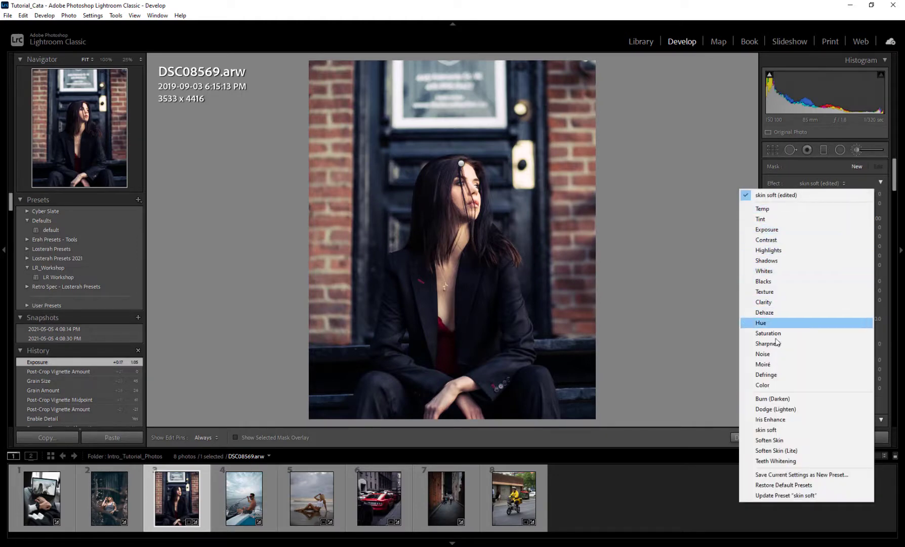
pyautogui.click(768, 210)
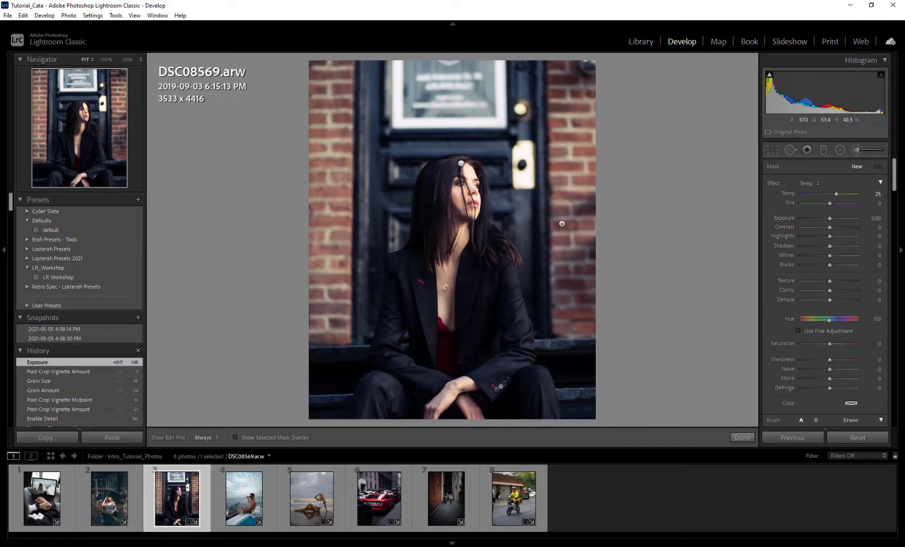
pyautogui.press('h')
pyautogui.click(563, 225)
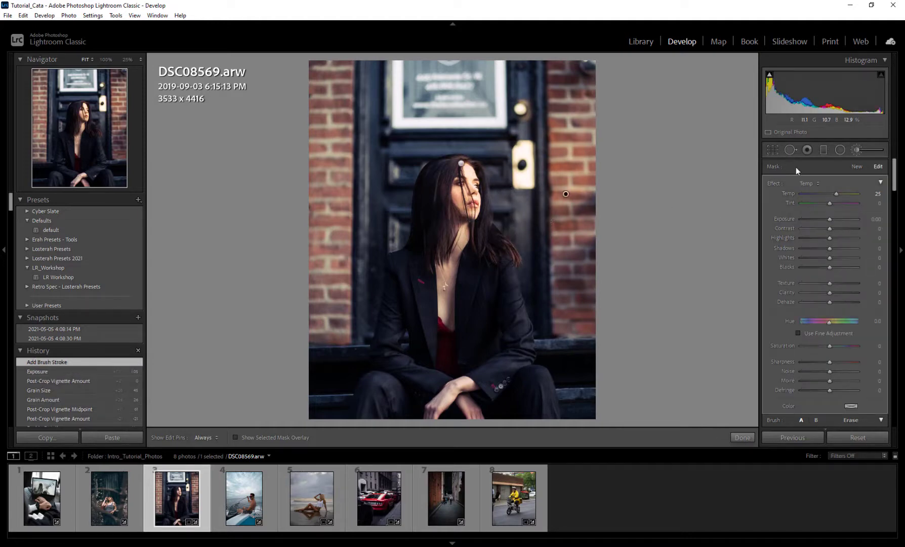
# Try the Shadows, Soften Skin and Temp effect presets on the brick wall's brush stroke
pyautogui.click(809, 182)
pyautogui.click(793, 248)
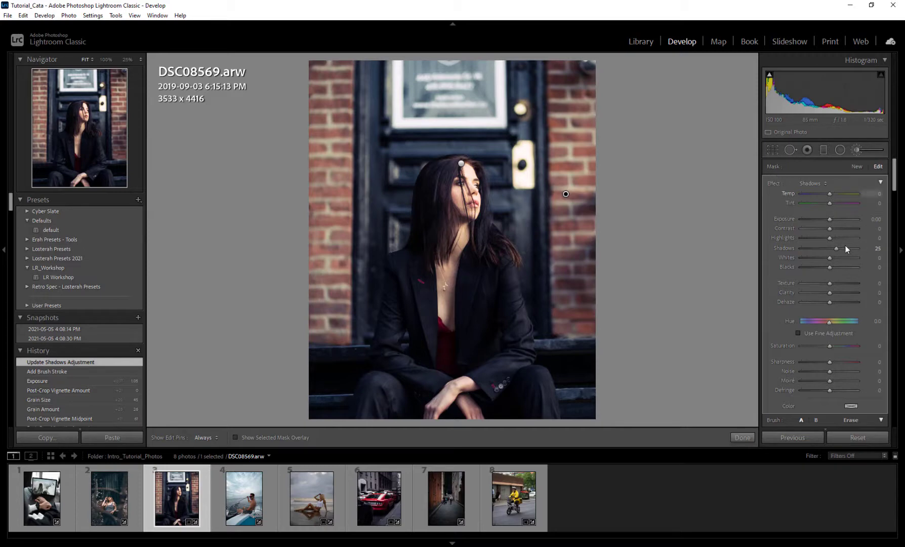
pyautogui.click(811, 182)
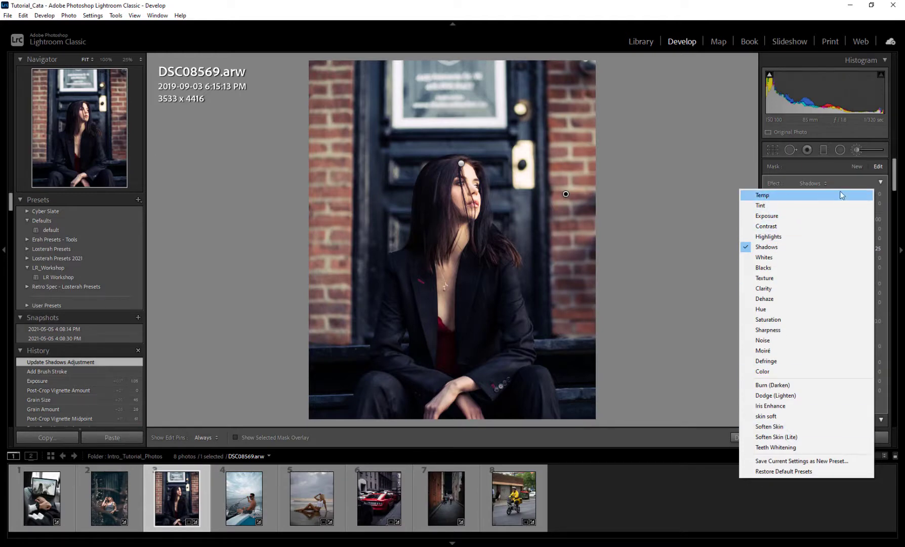
pyautogui.click(779, 426)
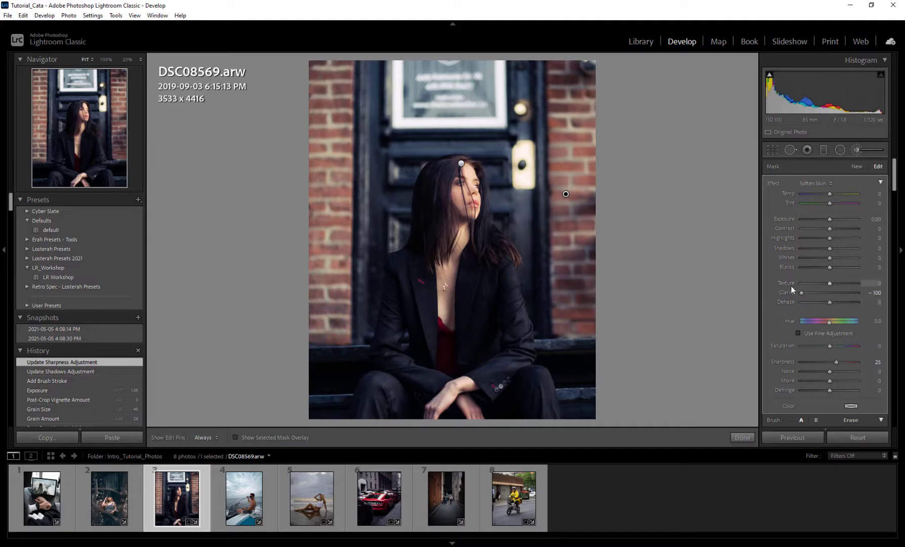
pyautogui.click(822, 184)
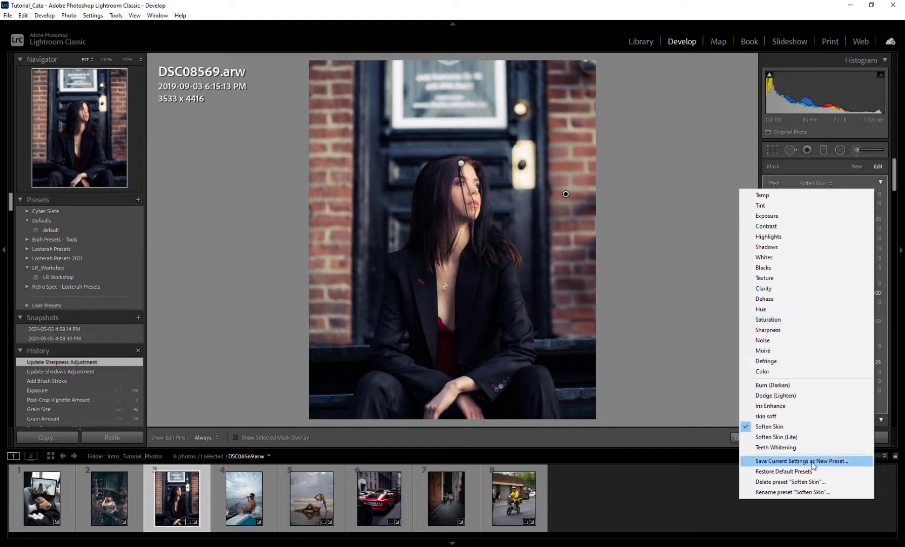
pyautogui.click(779, 199)
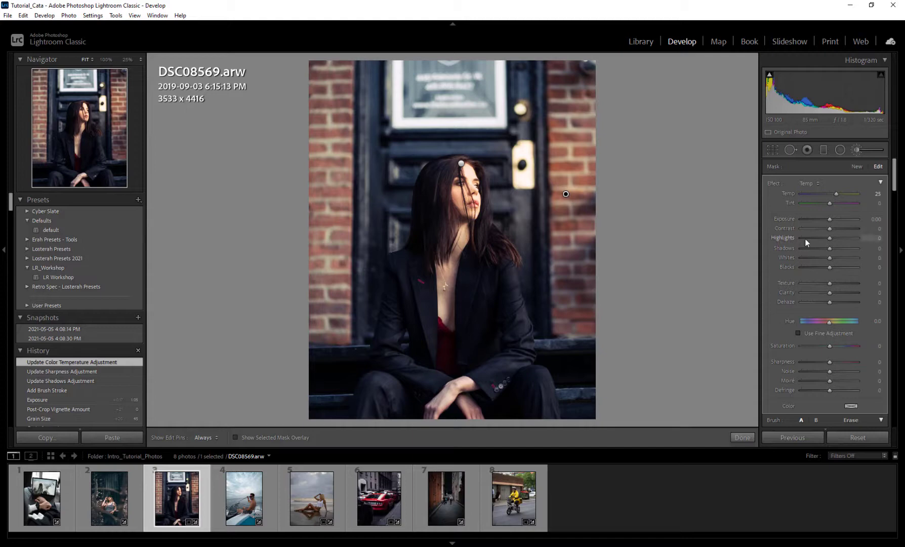
# Reset the brush's Temp to 0 and delete the brush adjustment on the brick wall
pyautogui.click(857, 149)
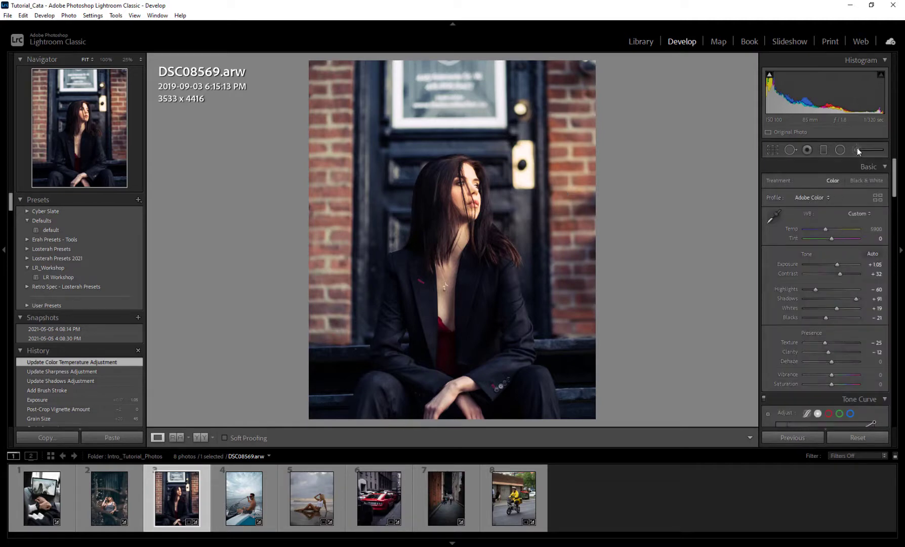
pyautogui.click(857, 149)
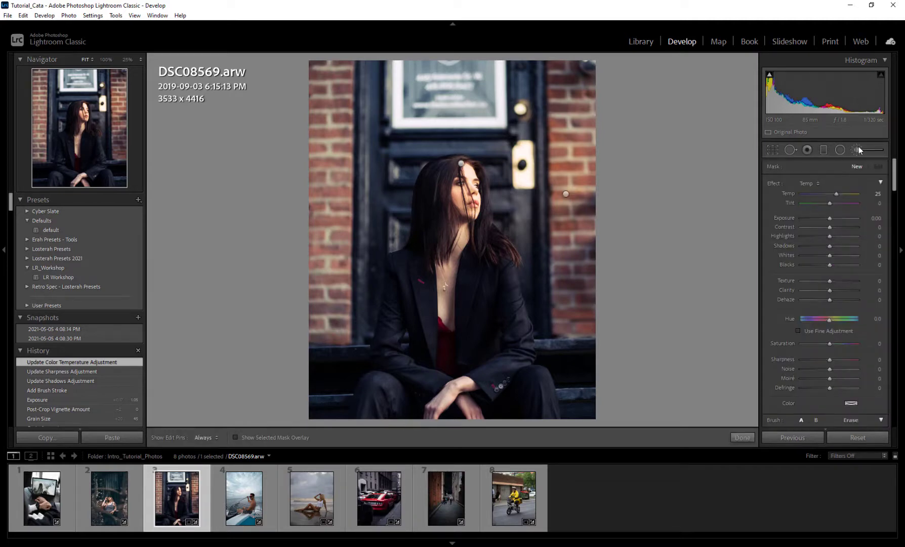
pyautogui.doubleClick(837, 193)
pyautogui.rightClick(565, 193)
pyautogui.click(600, 210)
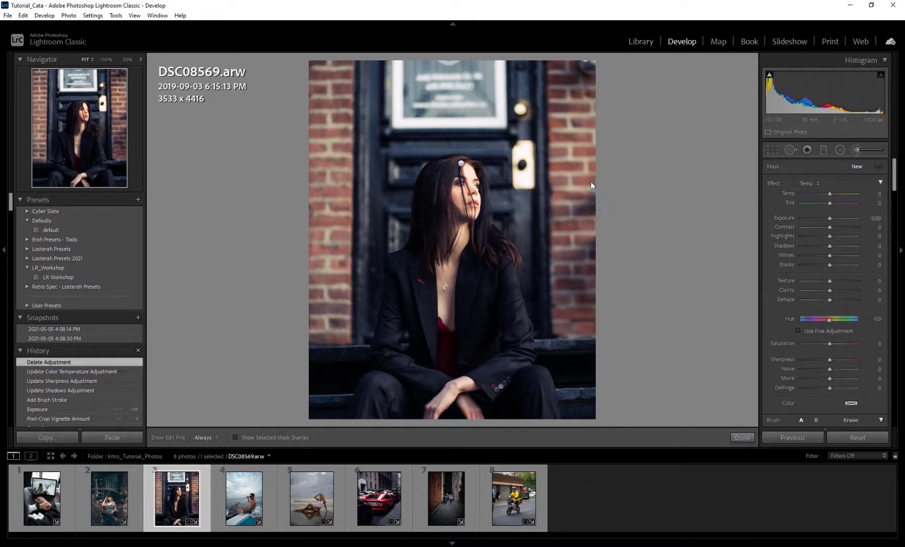
# Switch to the photo of the man on the boat, DSC05693.arw
pyautogui.click(245, 501)
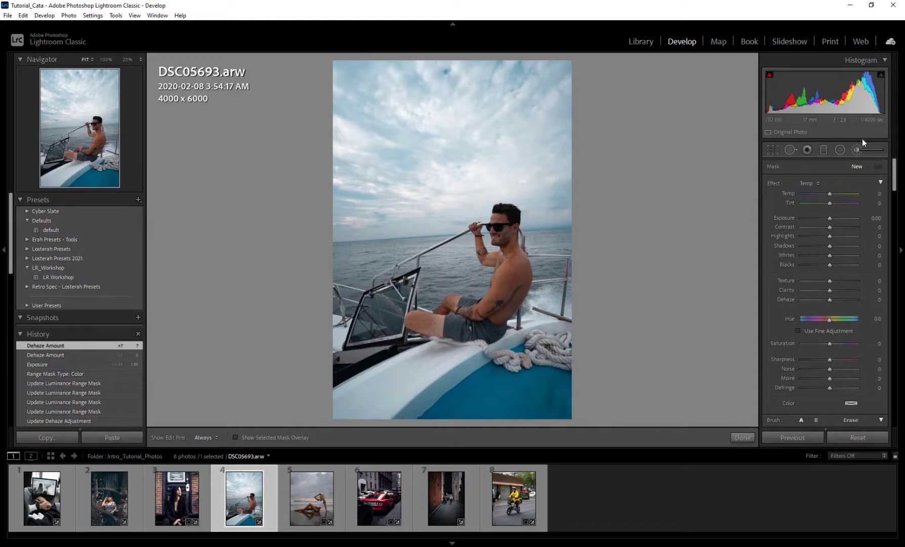
# Try a global Dehaze of +47 on the whole boat photo and undo it
pyautogui.press('m')
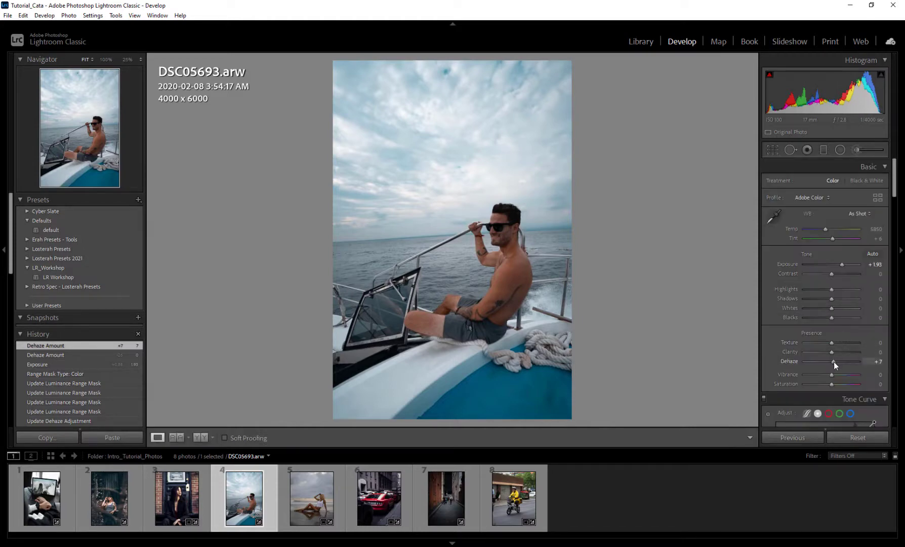
pyautogui.moveTo(833, 361); pyautogui.dragTo(845, 360)
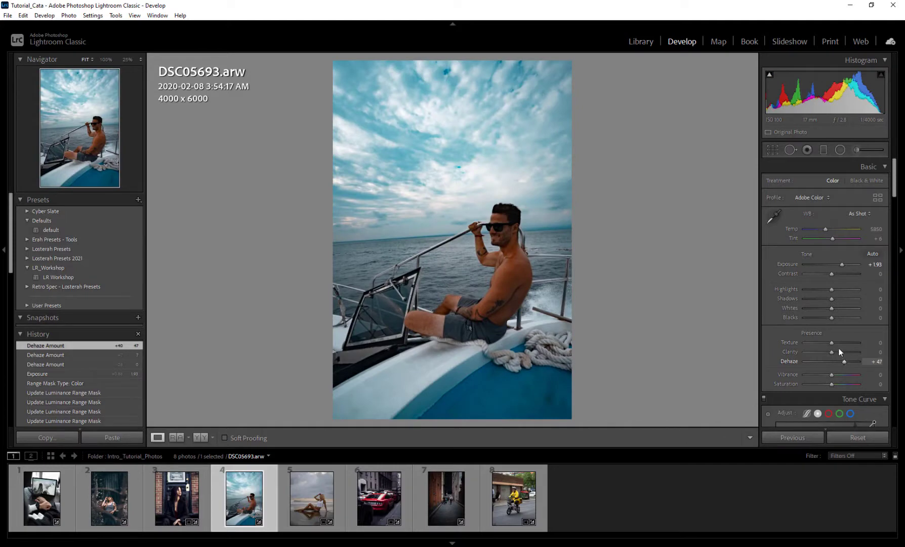
pyautogui.hotkey('ctrl', 'z')
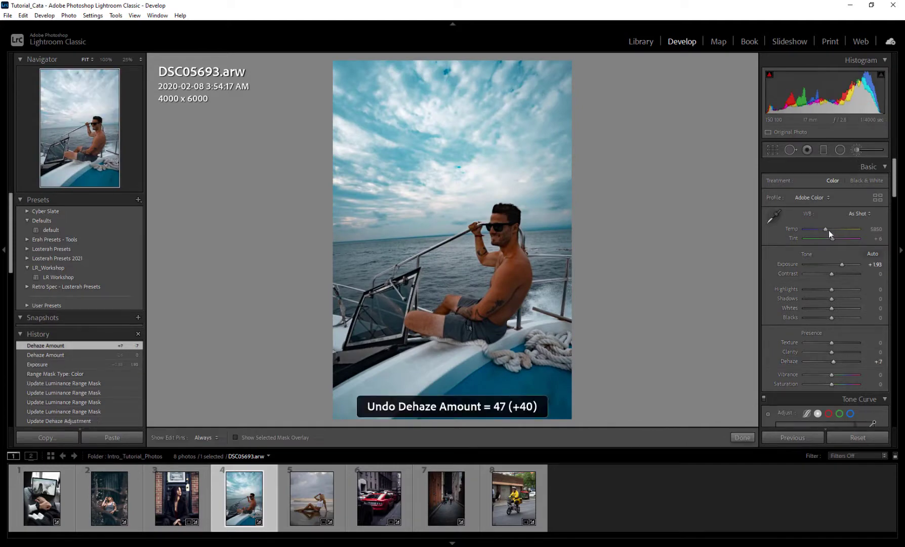
# Paint across the sky of the boat photo with an Adjustment Brush set to Dehaze 31
pyautogui.click(856, 150)
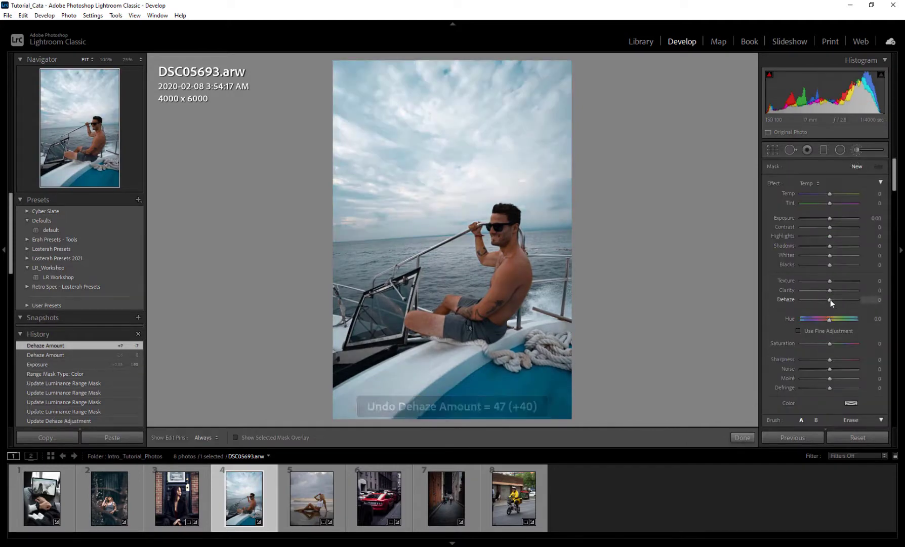
pyautogui.moveTo(830, 299); pyautogui.dragTo(839, 298)
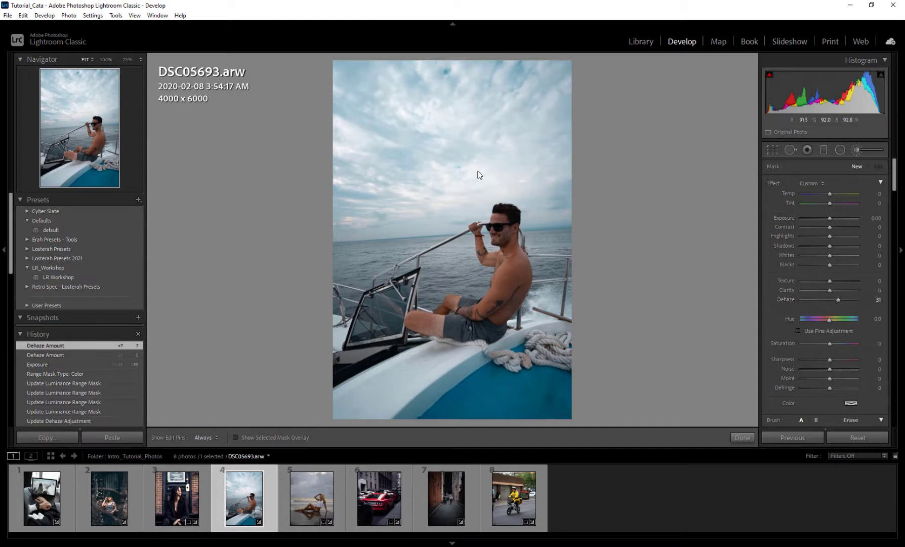
pyautogui.press('h')
pyautogui.moveTo(370, 154)
pyautogui.mouseDown()
pyautogui.moveTo(549, 144)
pyautogui.moveTo(312, 123)
pyautogui.moveTo(602, 194)
pyautogui.mouseUp()
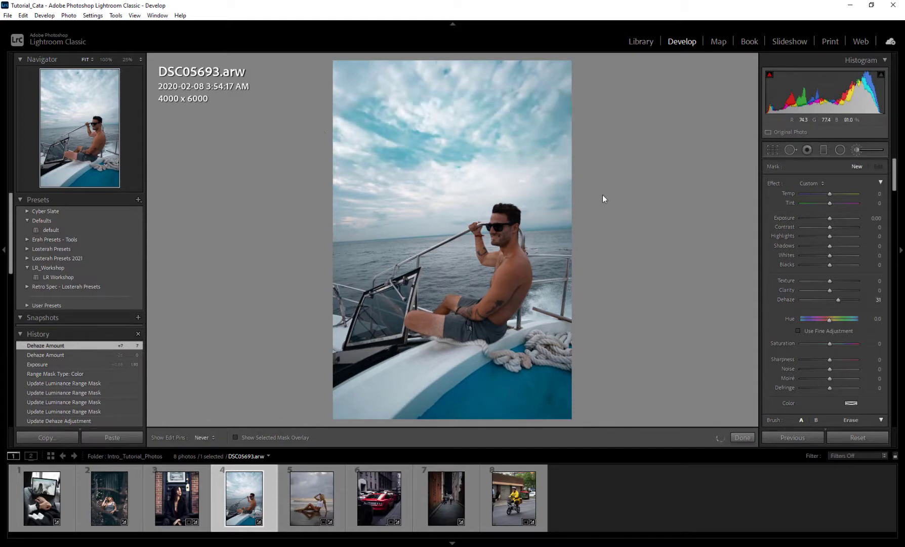
pyautogui.press('h')
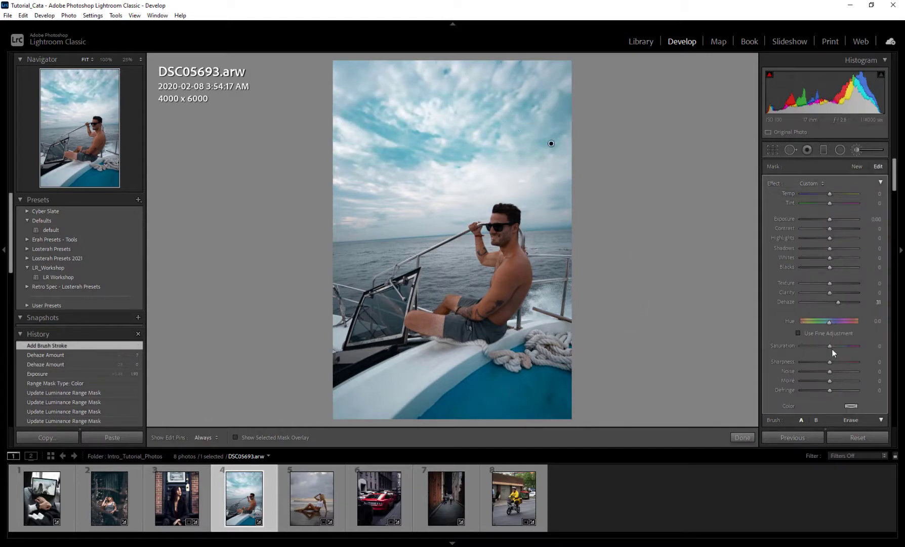
# Set the sky brush adjustment's Dehaze to 23 and its Highlights to -18
pyautogui.moveTo(838, 302); pyautogui.dragTo(837, 300)
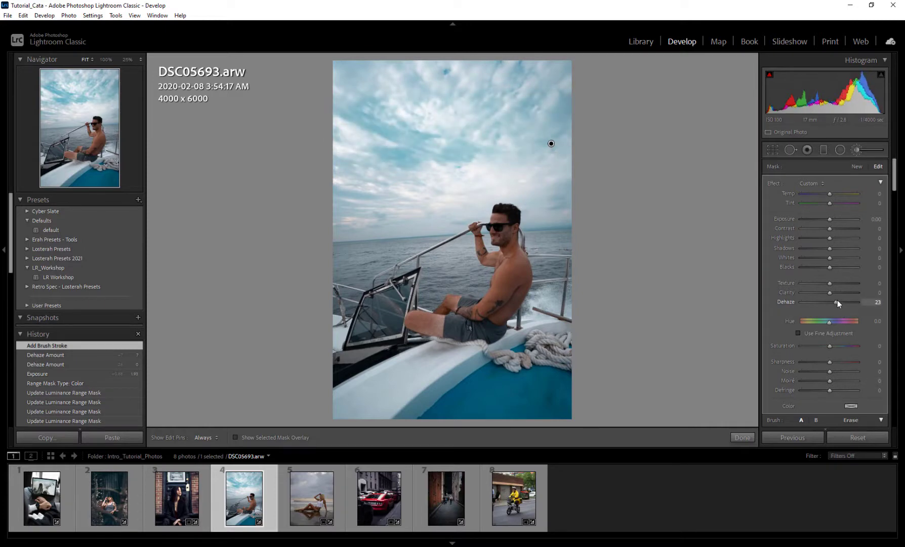
pyautogui.moveTo(838, 300); pyautogui.dragTo(839, 297)
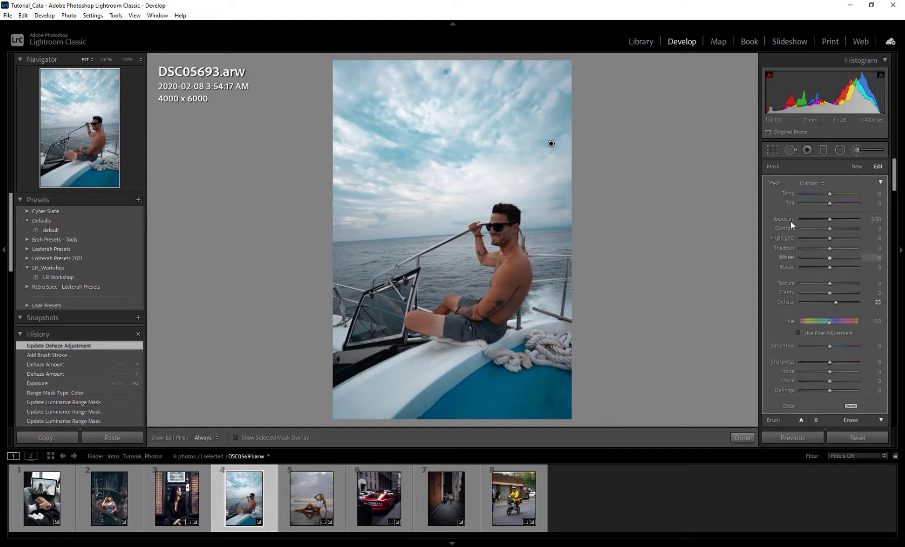
pyautogui.moveTo(830, 238); pyautogui.dragTo(824, 237)
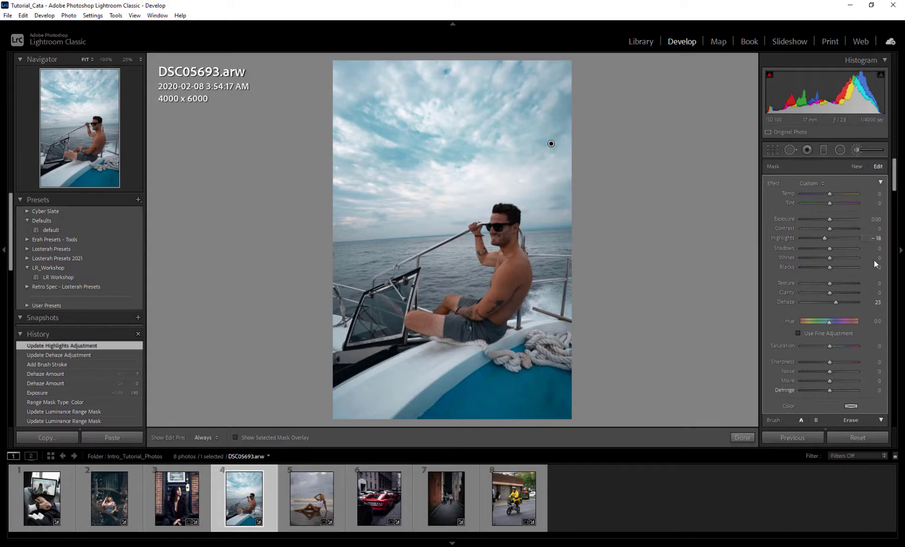
# Save the current brush settings as a new effect preset named Sky Detail and view it among the effect presets
pyautogui.click(823, 183)
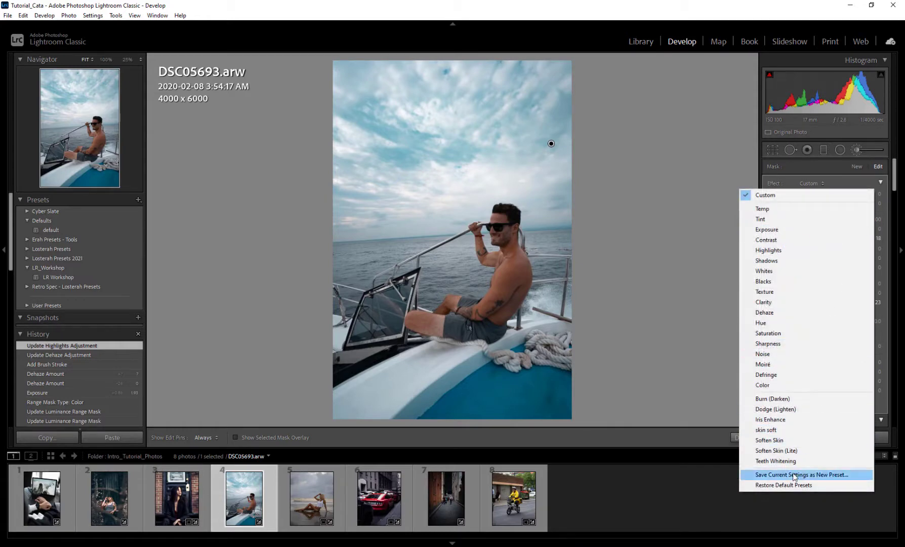
pyautogui.click(819, 476)
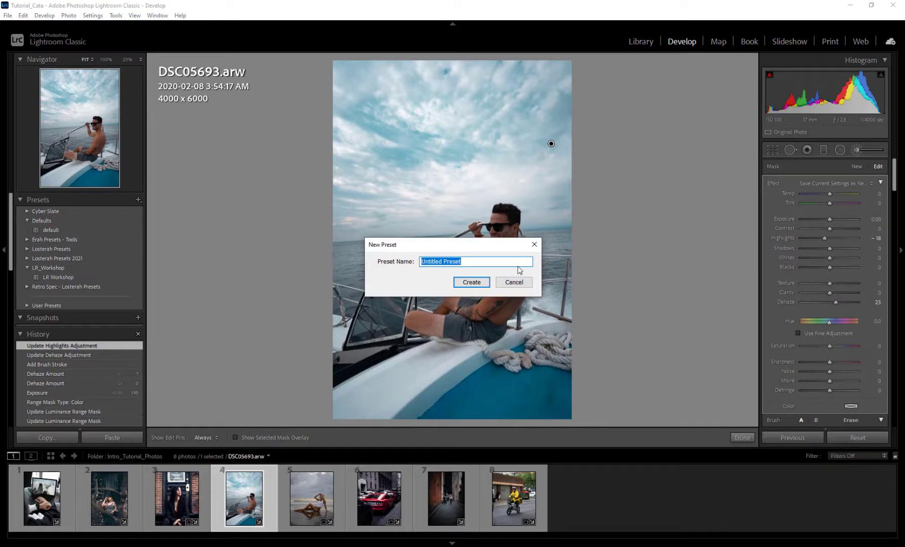
pyautogui.write('Sky Detail')
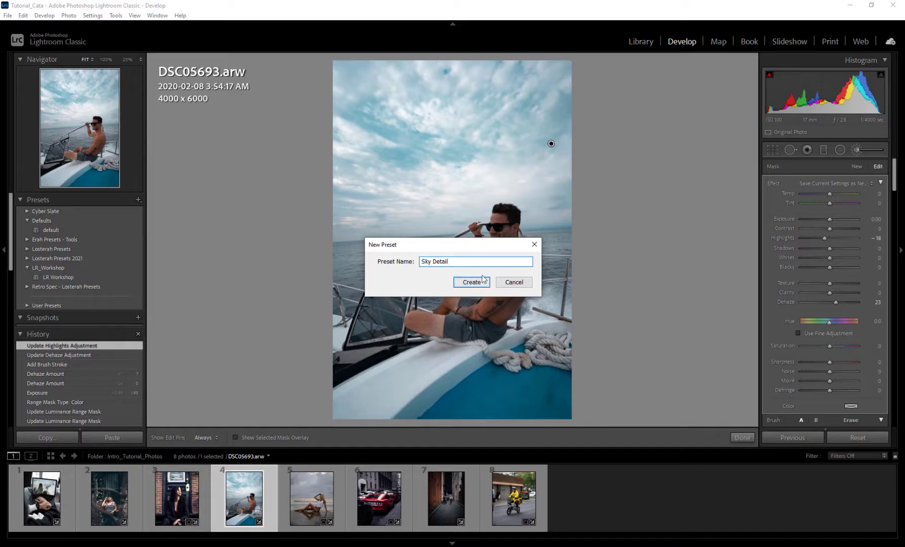
pyautogui.click(468, 283)
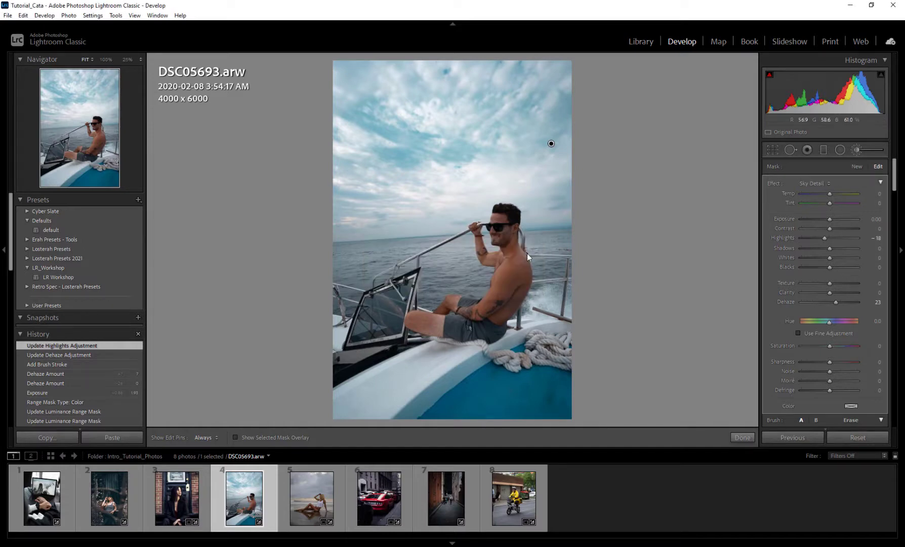
pyautogui.click(812, 183)
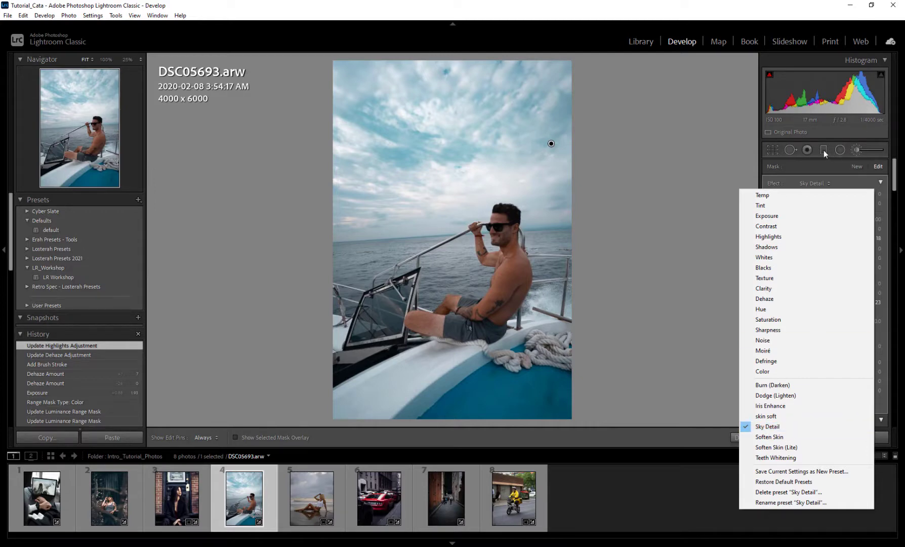
# Replace the sky's brush adjustment with a graduated filter using the Sky Detail effect, with its center line placed along the horizon
pyautogui.rightClick(550, 144)
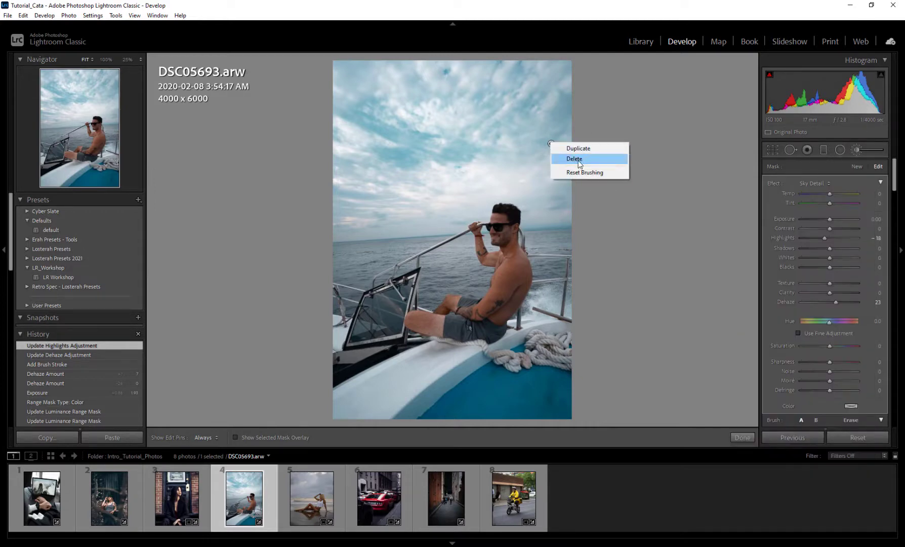
pyautogui.click(577, 159)
pyautogui.click(823, 151)
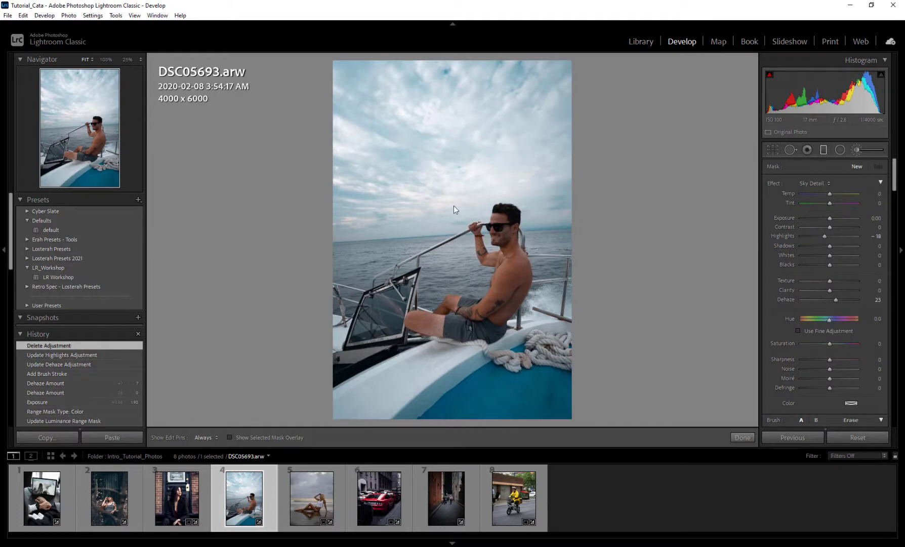
pyautogui.moveTo(452, 240); pyautogui.dragTo(454, 249)
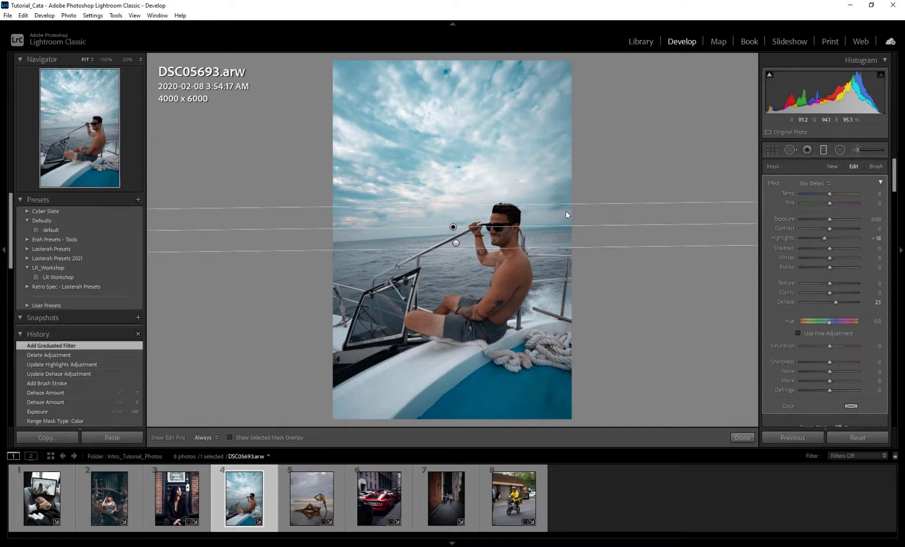
pyautogui.moveTo(454, 236); pyautogui.dragTo(455, 246)
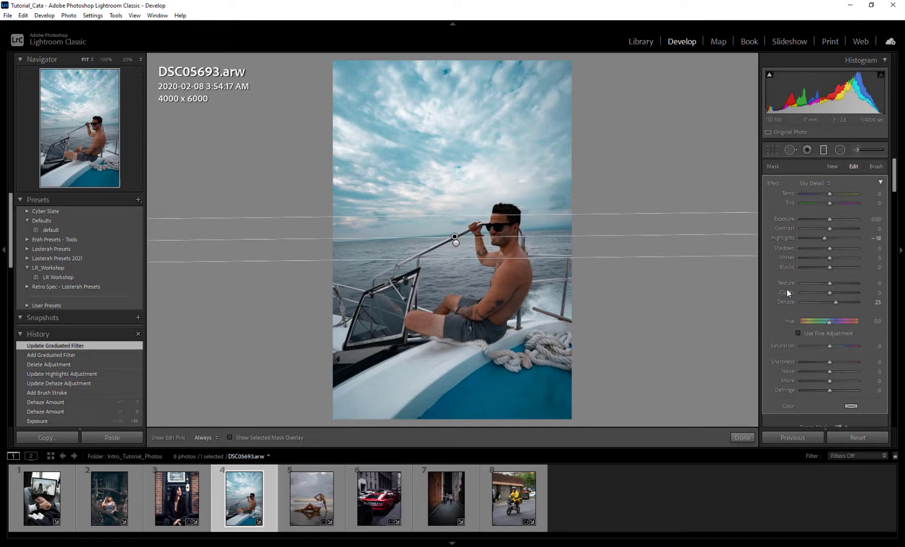
# Restrict the sky's graduated filter with a Luminance range mask of 45/100, previewing the mask while adjusting it and hiding it when done
pyautogui.scroll(-3, 787, 288)
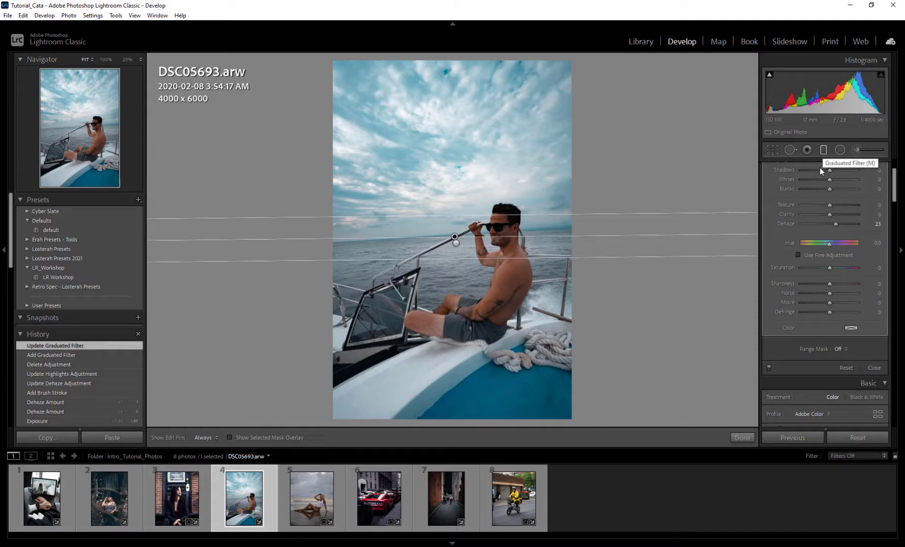
pyautogui.click(840, 349)
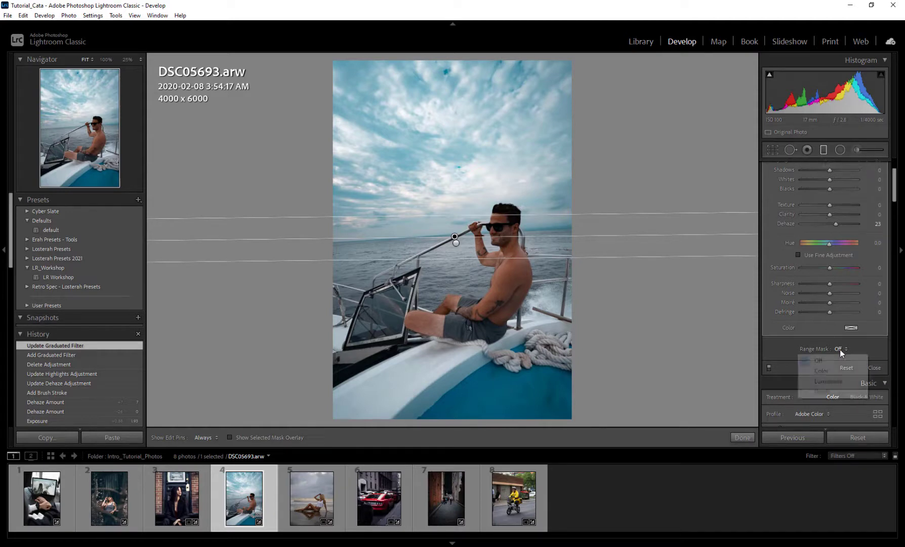
pyautogui.click(837, 379)
pyautogui.click(798, 365)
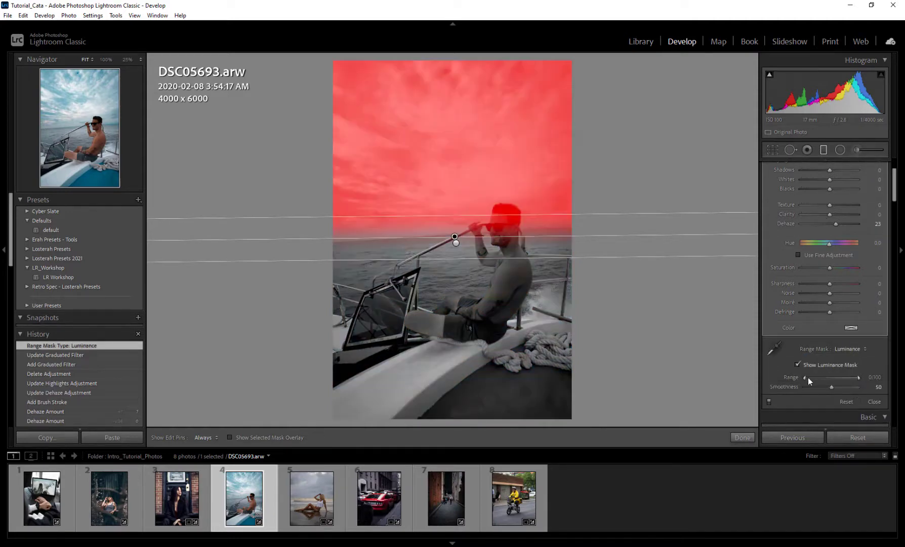
pyautogui.moveTo(816, 380)
pyautogui.mouseDown()
pyautogui.moveTo(838, 380)
pyautogui.moveTo(829, 380)
pyautogui.mouseUp()
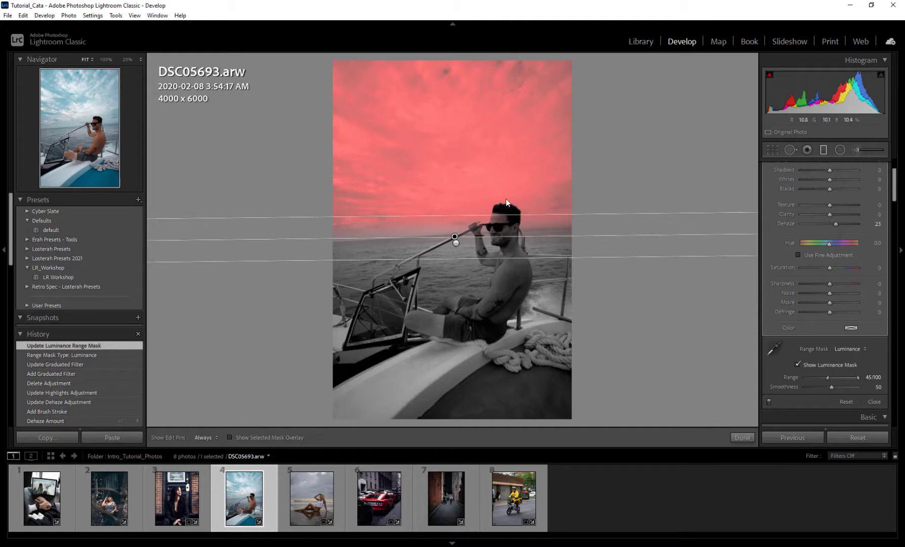
pyautogui.click(797, 364)
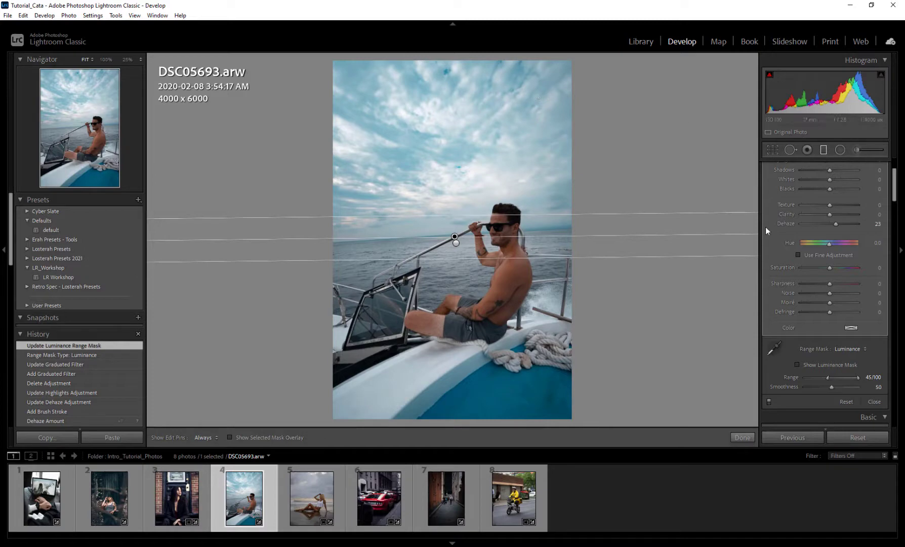
# Switch the graduated filter's effect to skin soft, with Clarity at -19 and Highlights and Dehaze at 0
pyautogui.scroll(3, 786, 241)
pyautogui.click(816, 184)
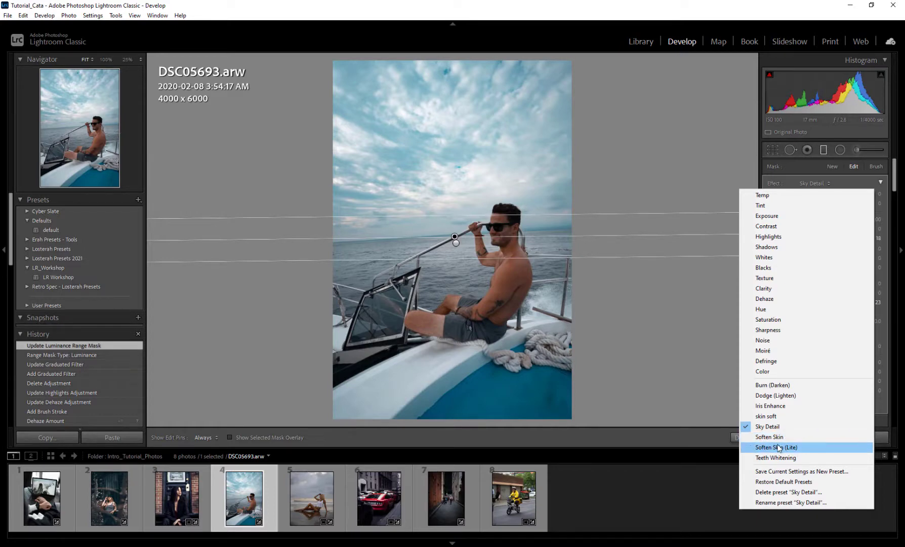
pyautogui.click(767, 416)
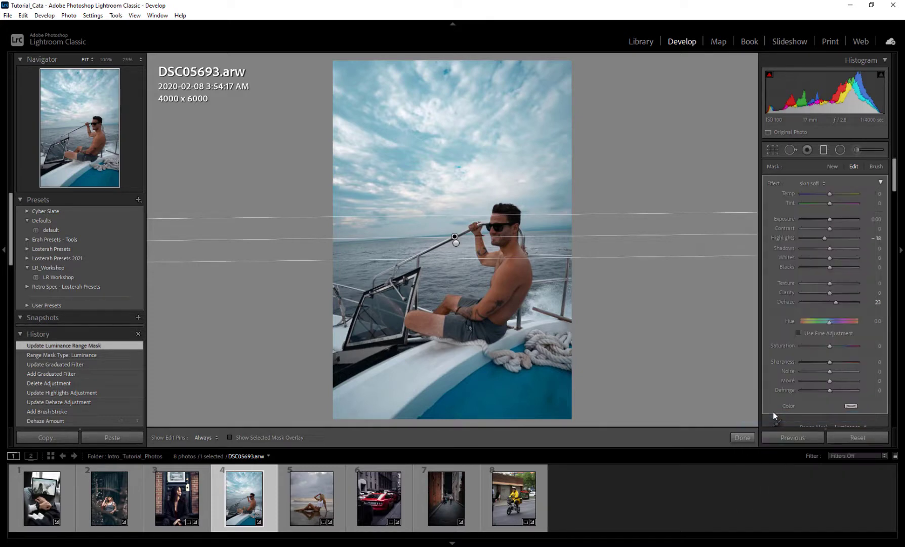
pyautogui.moveTo(837, 297); pyautogui.dragTo(823, 292)
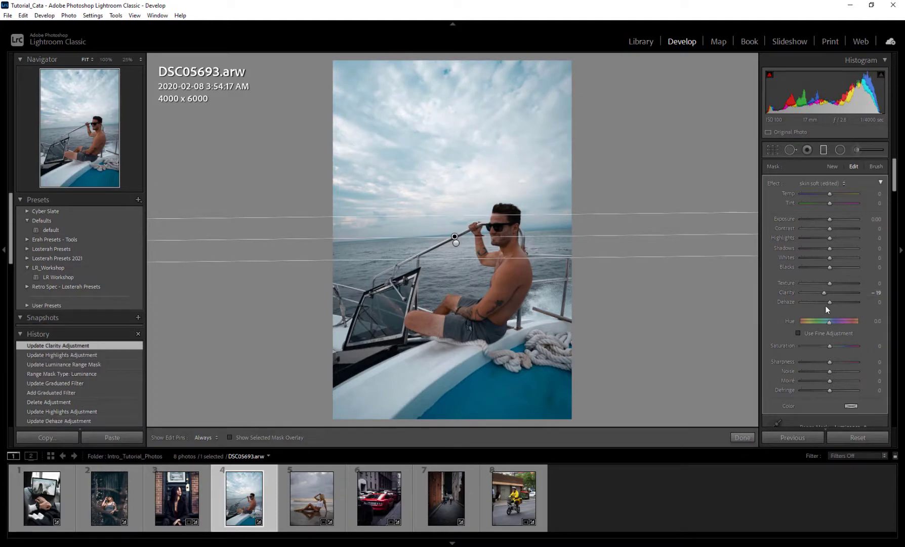
# Set the graduated filter's Clarity to -28 and update the skin soft preset with the current settings
pyautogui.click(820, 183)
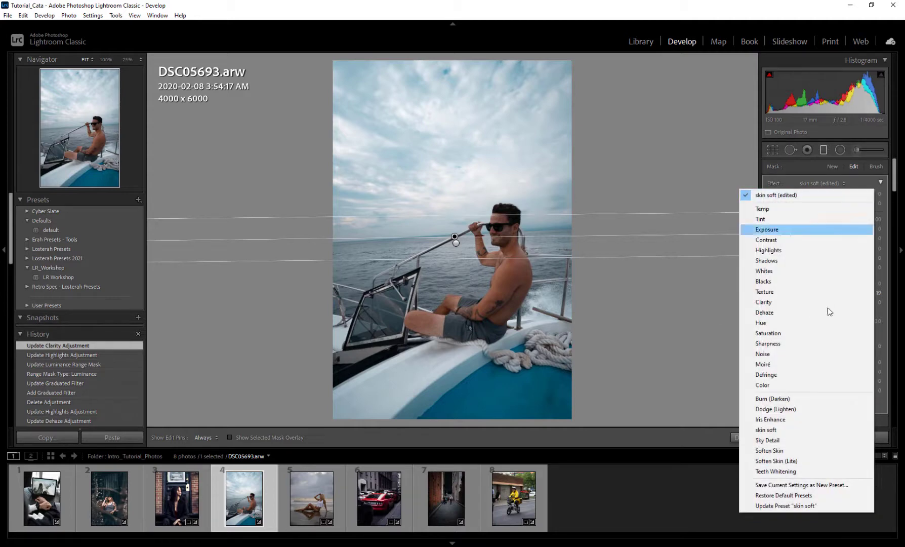
pyautogui.click(841, 182)
pyautogui.click(830, 180)
pyautogui.click(808, 172)
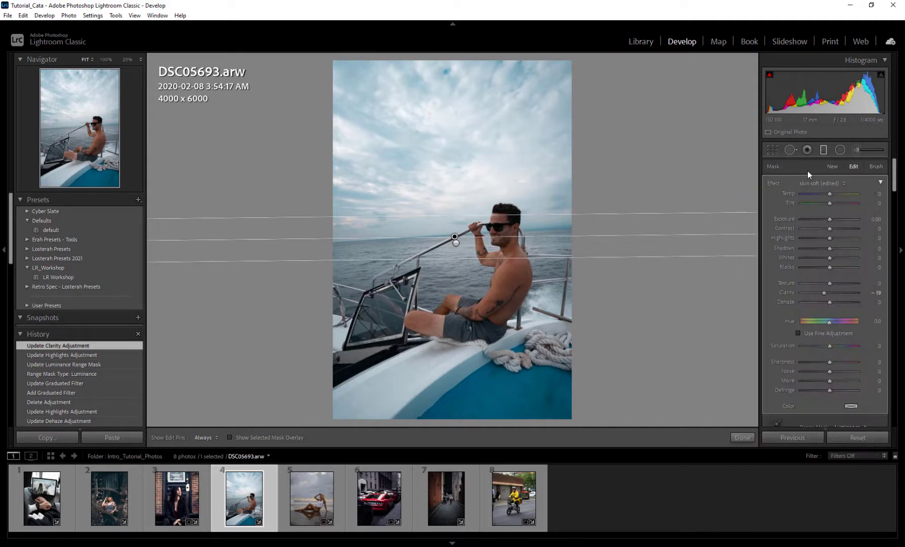
pyautogui.moveTo(831, 292)
pyautogui.mouseDown()
pyautogui.moveTo(839, 295)
pyautogui.moveTo(823, 292)
pyautogui.mouseUp()
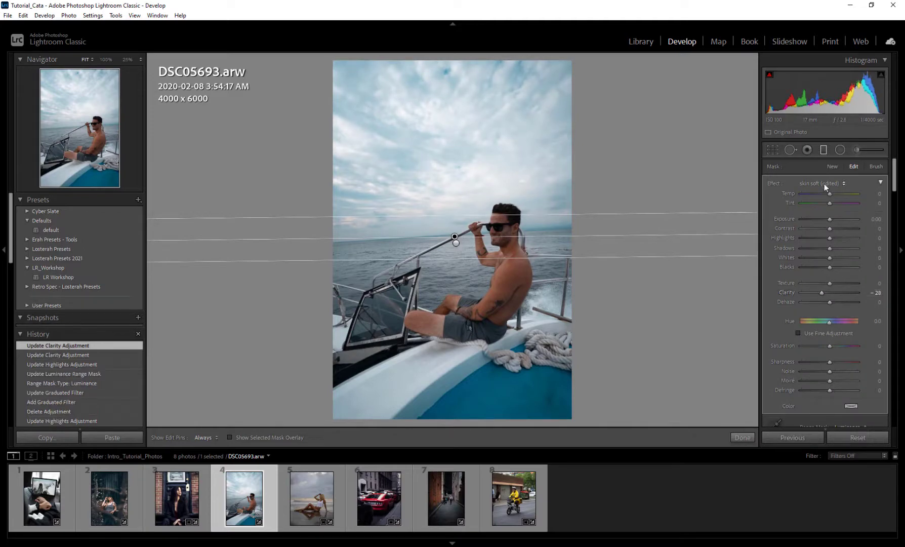
pyautogui.click(823, 184)
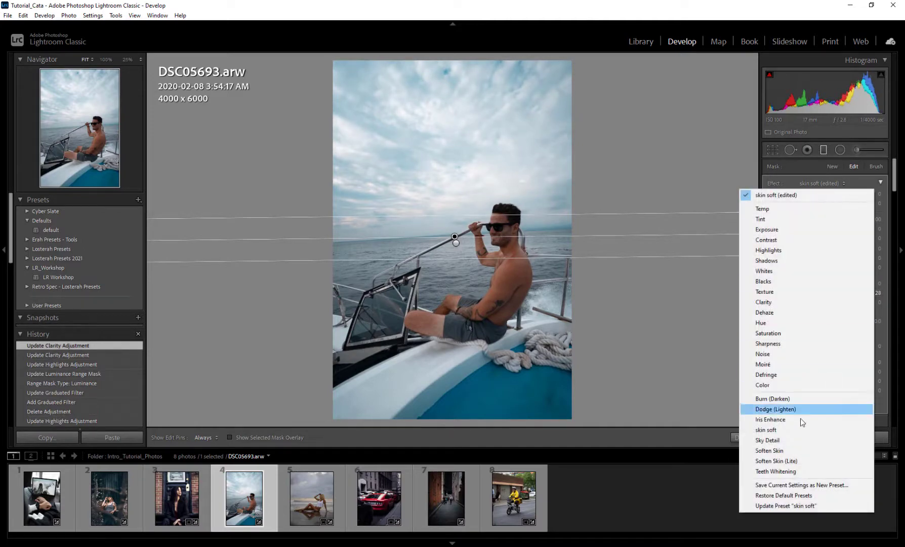
pyautogui.click(814, 505)
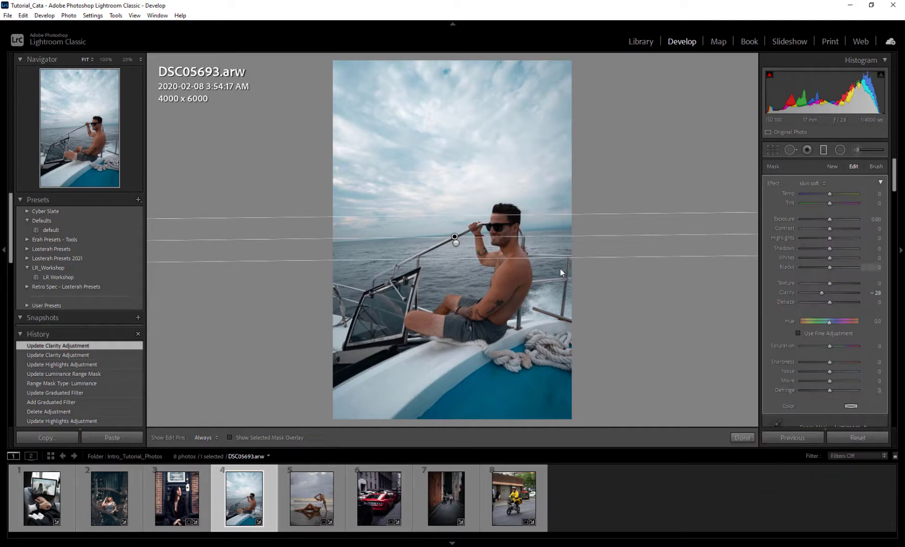
# Open DSC08569.arw, the portrait of the woman in the black blazer, and paint her facial skin with an Adjustment Brush using skin soft
pyautogui.click(190, 499)
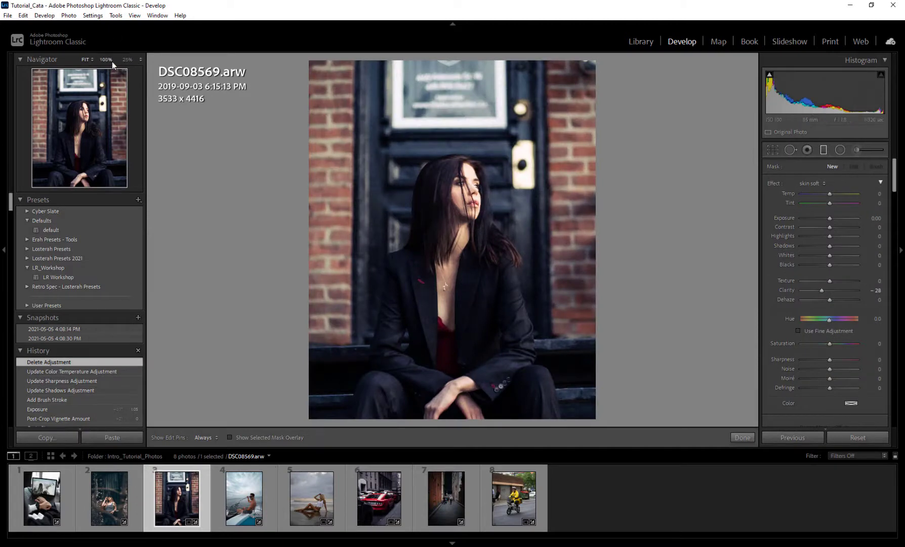
pyautogui.click(470, 205)
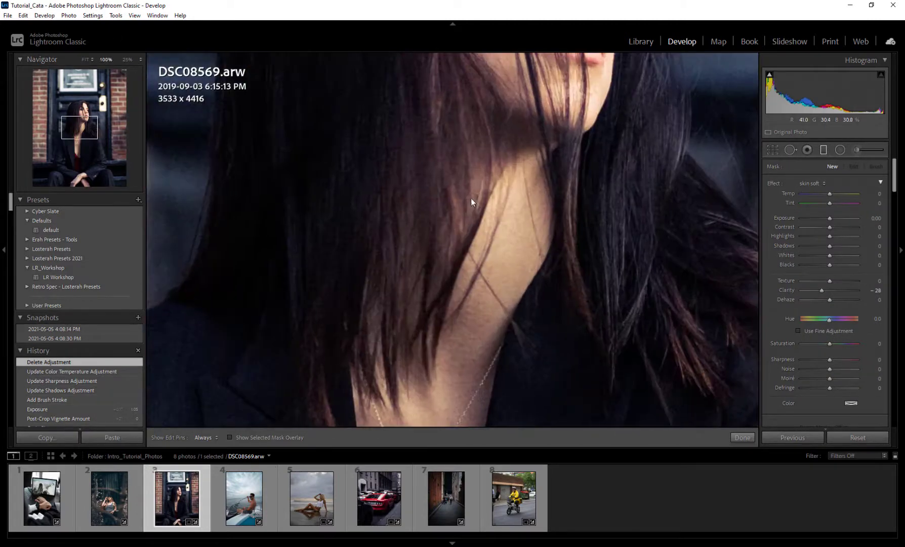
pyautogui.moveTo(490, 170); pyautogui.dragTo(457, 391)
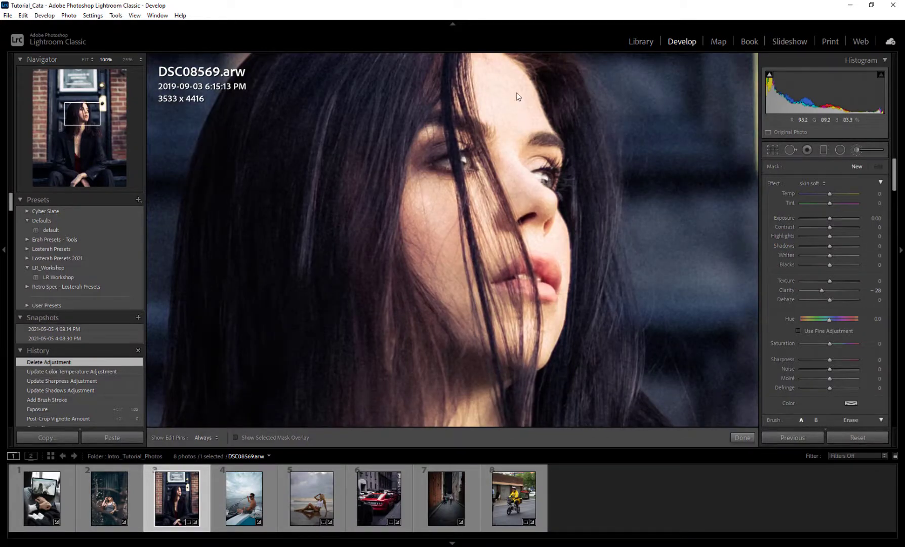
pyautogui.press('h')
pyautogui.moveTo(427, 243)
pyautogui.mouseDown()
pyautogui.moveTo(462, 282)
pyautogui.moveTo(453, 309)
pyautogui.moveTo(460, 316)
pyautogui.mouseUp()
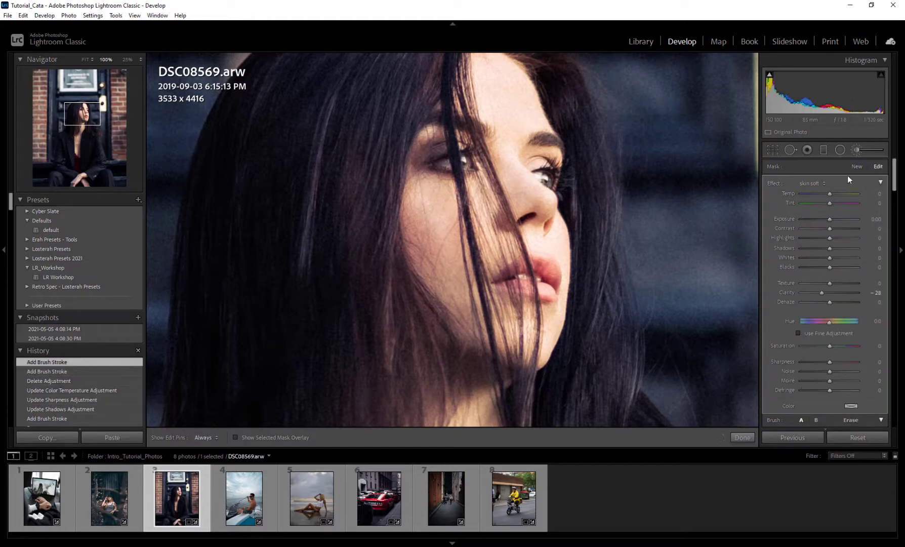
# Try the Dodge (Lighten) effect on the face brush adjustment, then return it to skin soft and close the Adjustment Brush
pyautogui.click(813, 182)
pyautogui.click(776, 395)
pyautogui.click(818, 182)
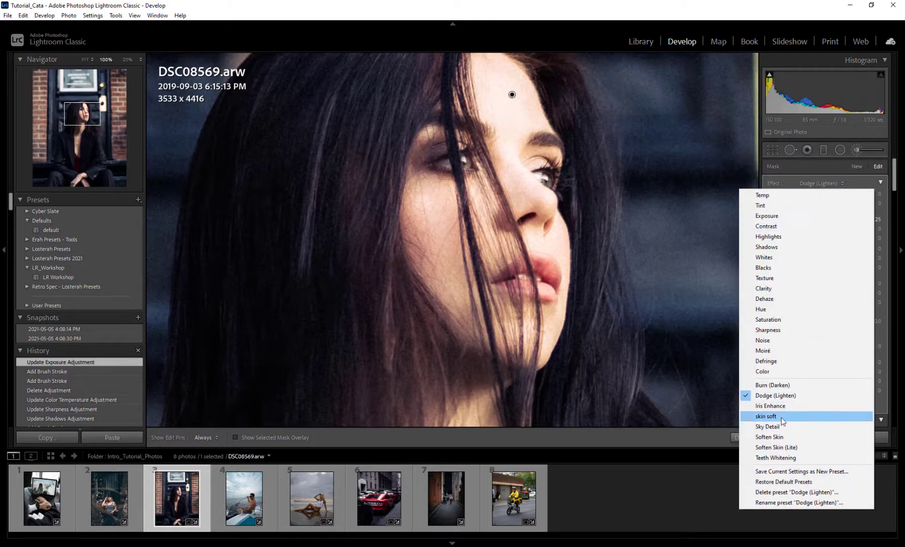
pyautogui.click(781, 417)
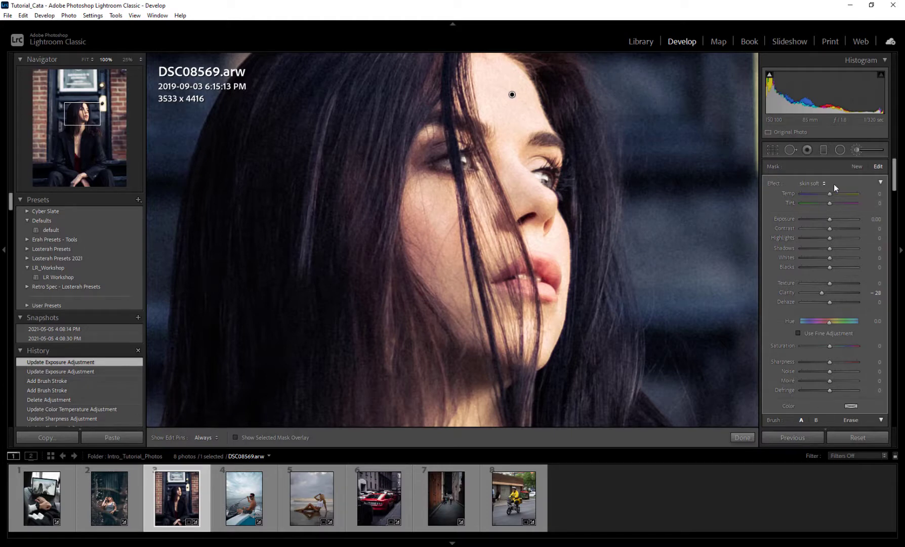
pyautogui.click(860, 149)
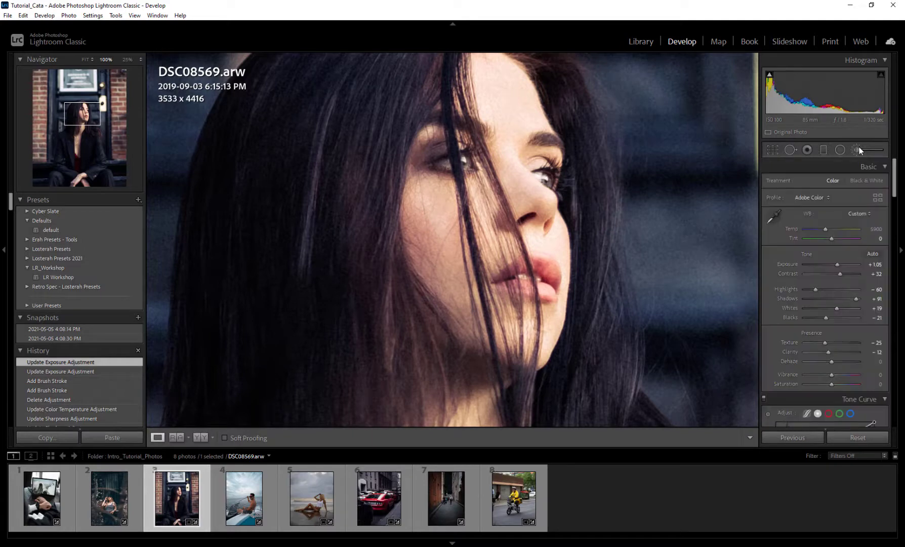